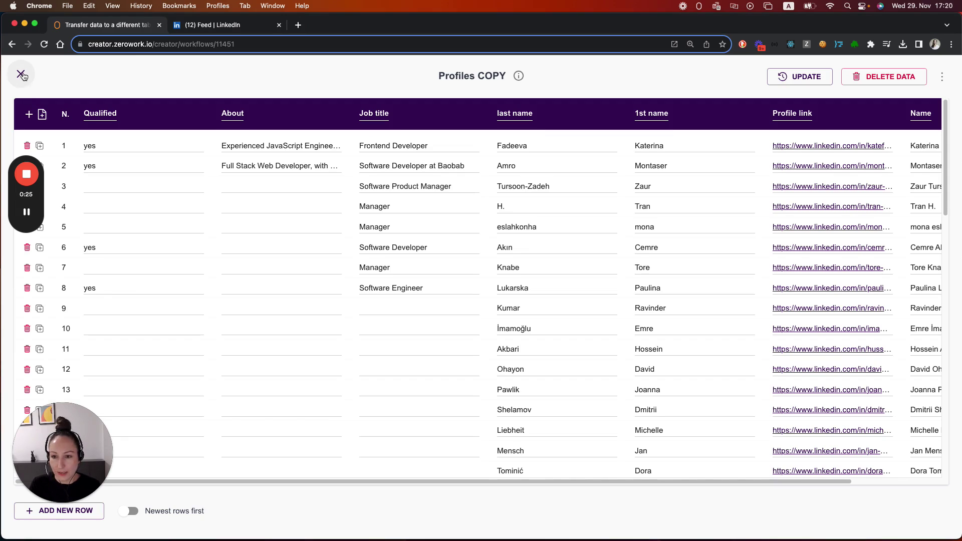
Step: Create a custom-column data table named 'Qualified leads' with columns Link and Name
left_click(23, 76)
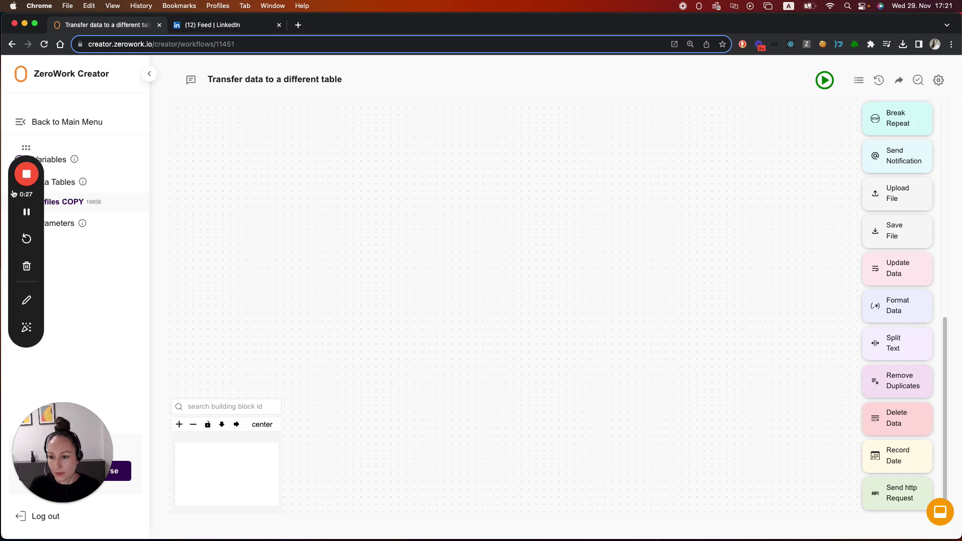
left_click_drag(13, 194, 15, 339)
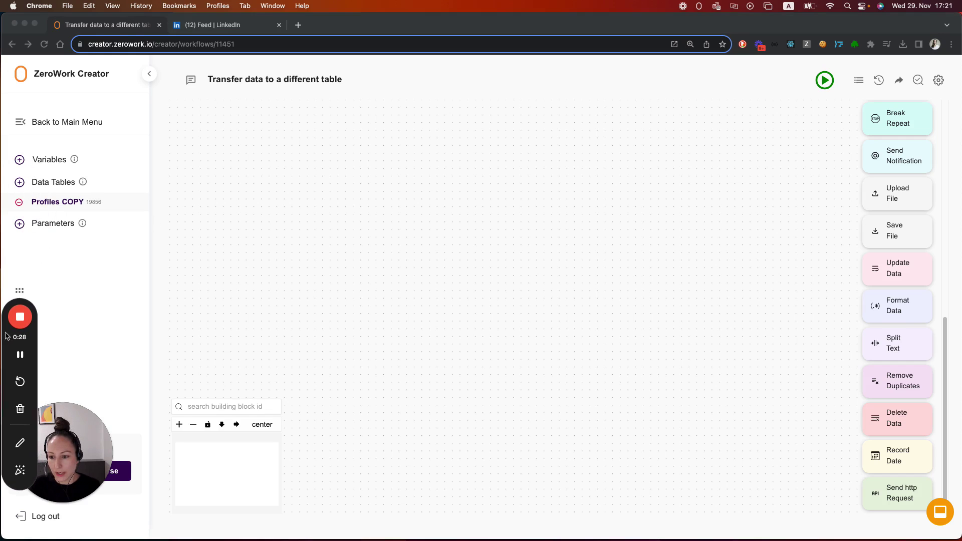
left_click(19, 182)
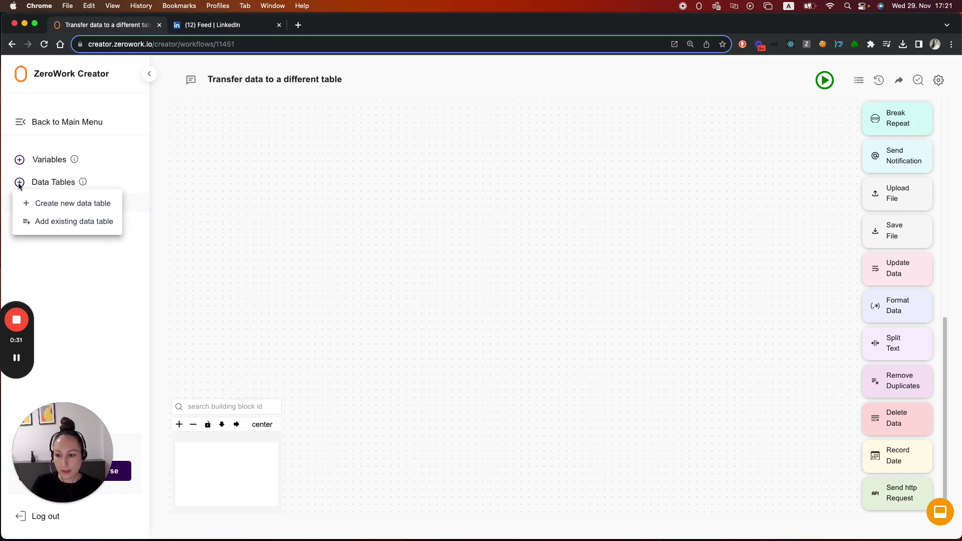
left_click(66, 205)
left_click(388, 281)
type("Qualified leads")
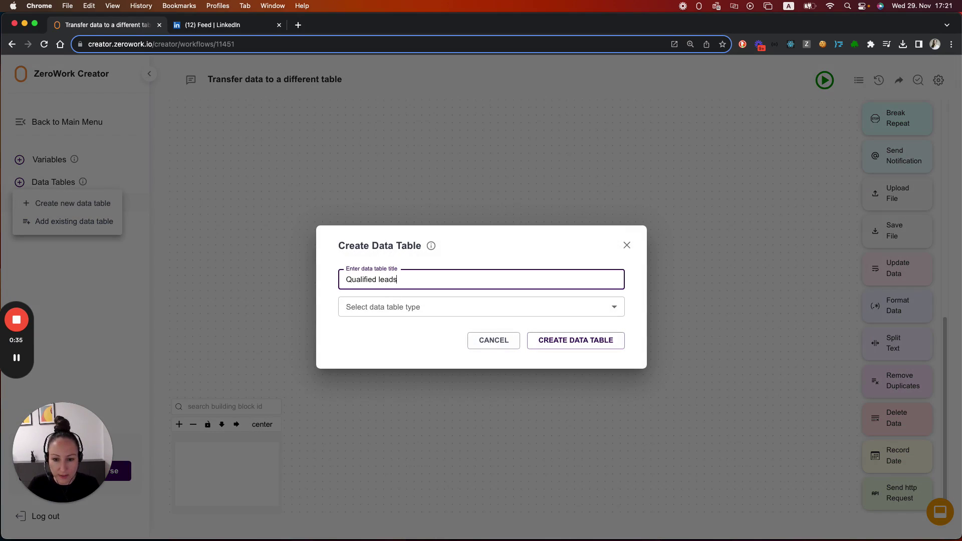
left_click(393, 310)
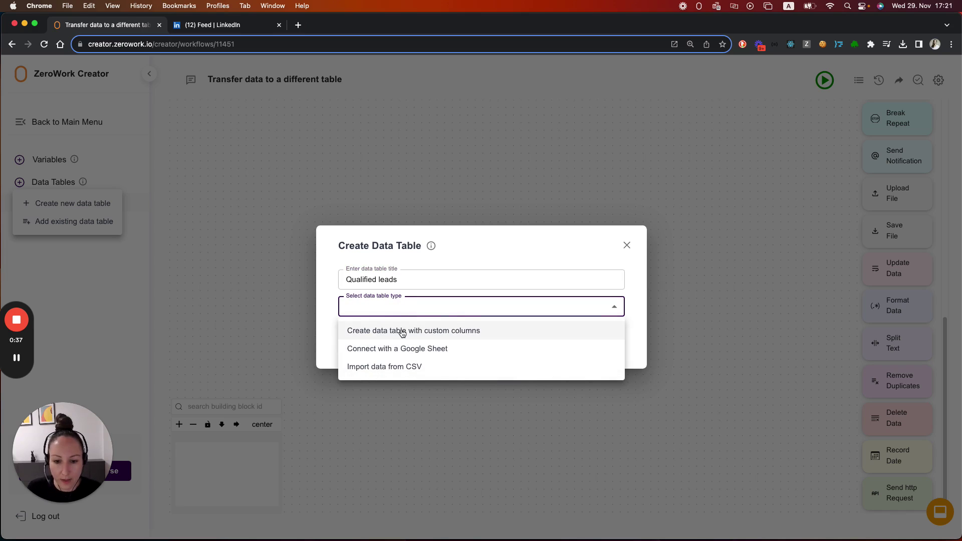
left_click(402, 332)
left_click(452, 325)
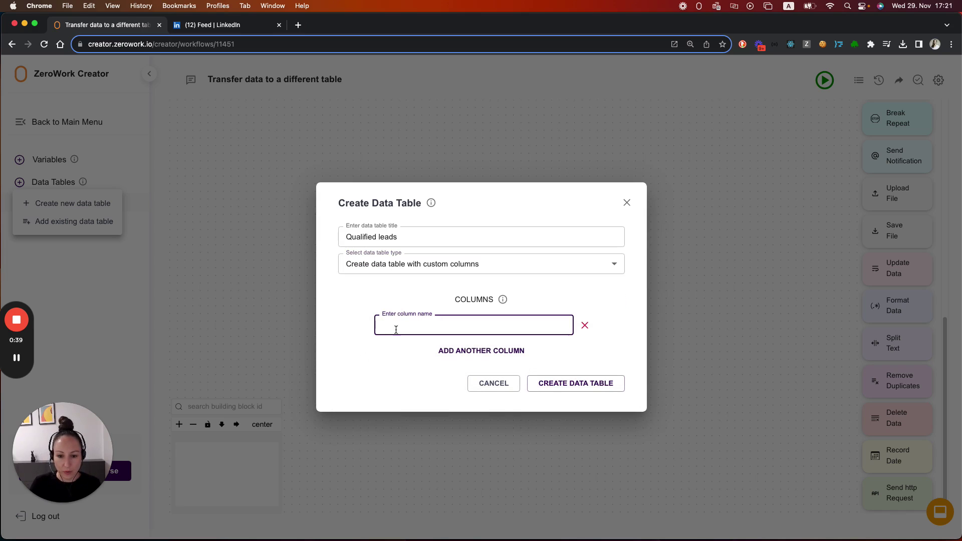
left_click(356, 337)
left_click(473, 322)
type("Link")
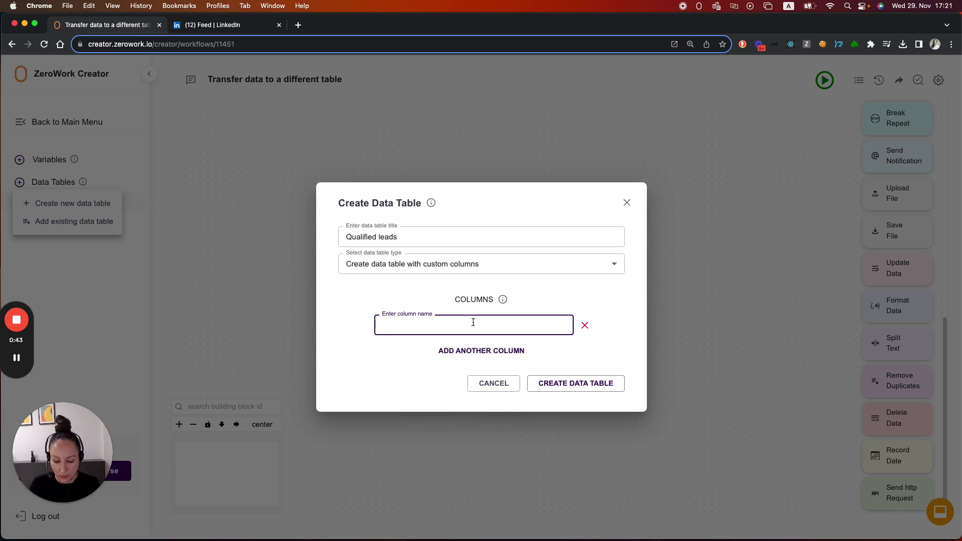
left_click(515, 350)
type("Name")
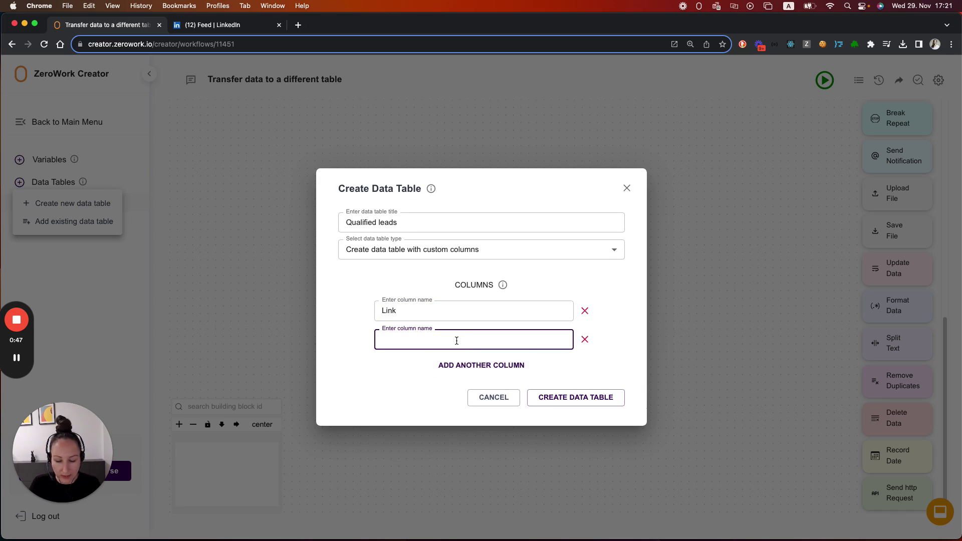
left_click(576, 397)
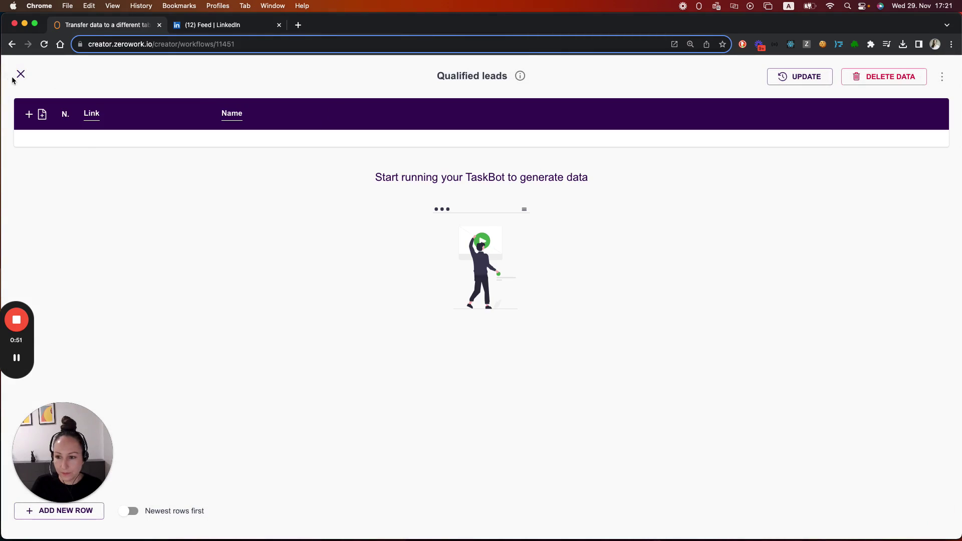
Step: Set the Start Repeat block to loop dynamically over Profiles COPY rows and save it
left_click(20, 73)
scroll(899, 252, "up", 5)
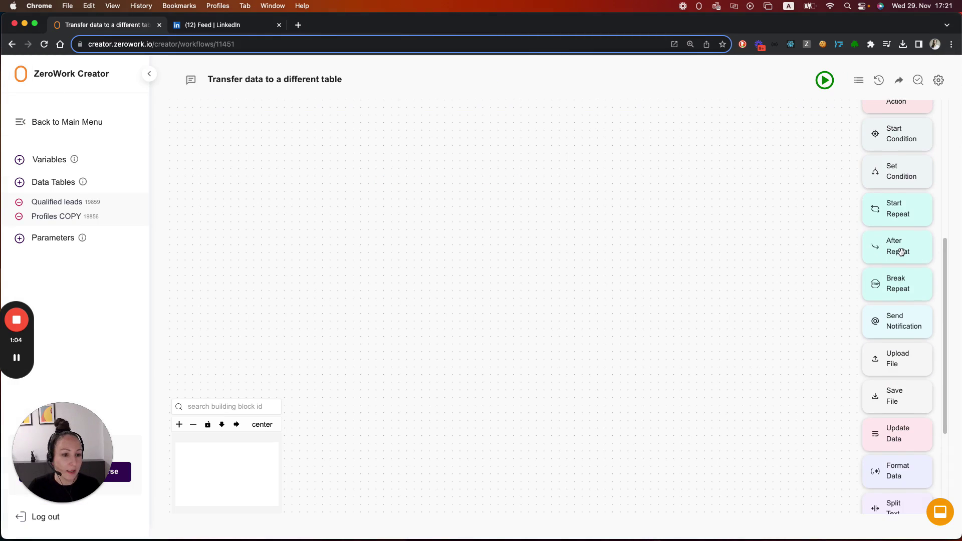
mouse_move(898, 228)
left_mouse_down()
mouse_move(329, 166)
mouse_move(406, 174)
left_mouse_up()
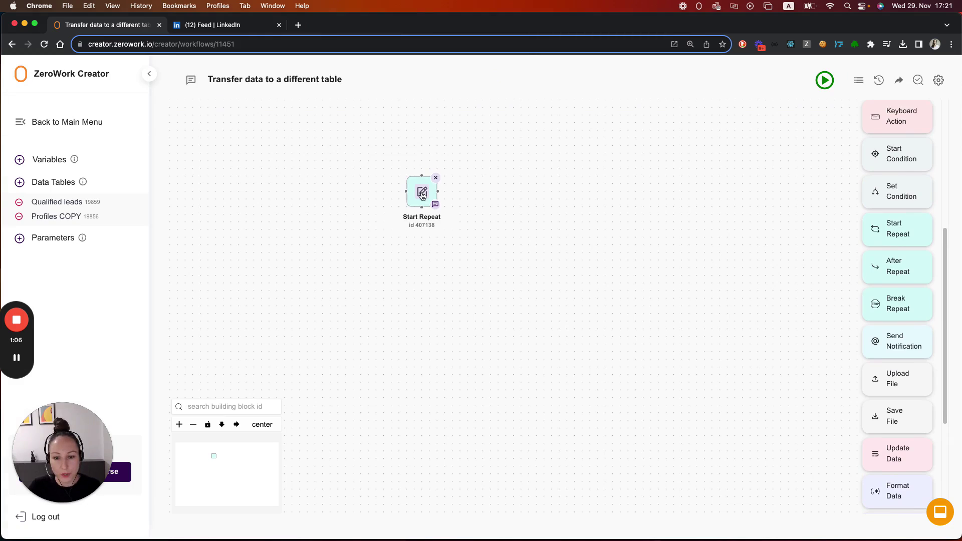
double_click(422, 195)
left_click(421, 285)
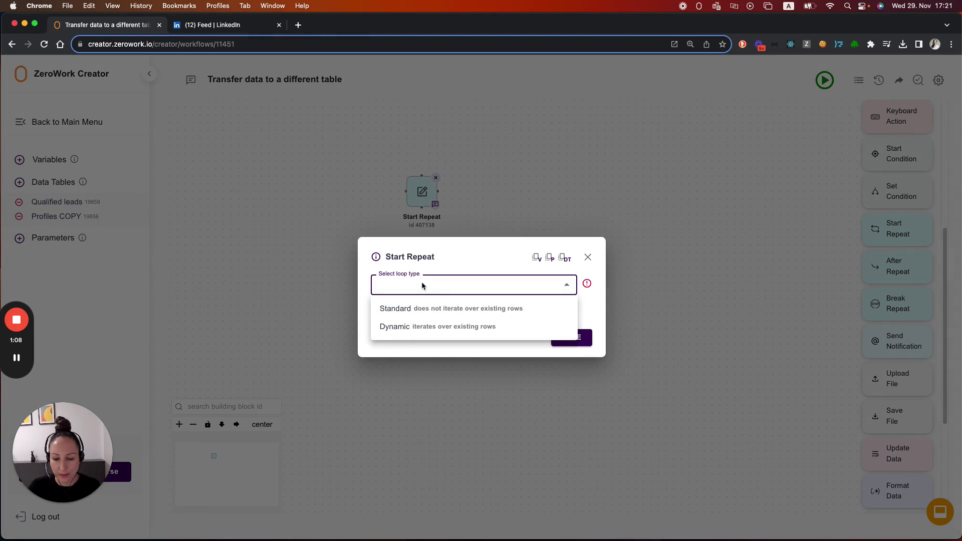
left_click(422, 328)
left_click(422, 243)
left_click(438, 286)
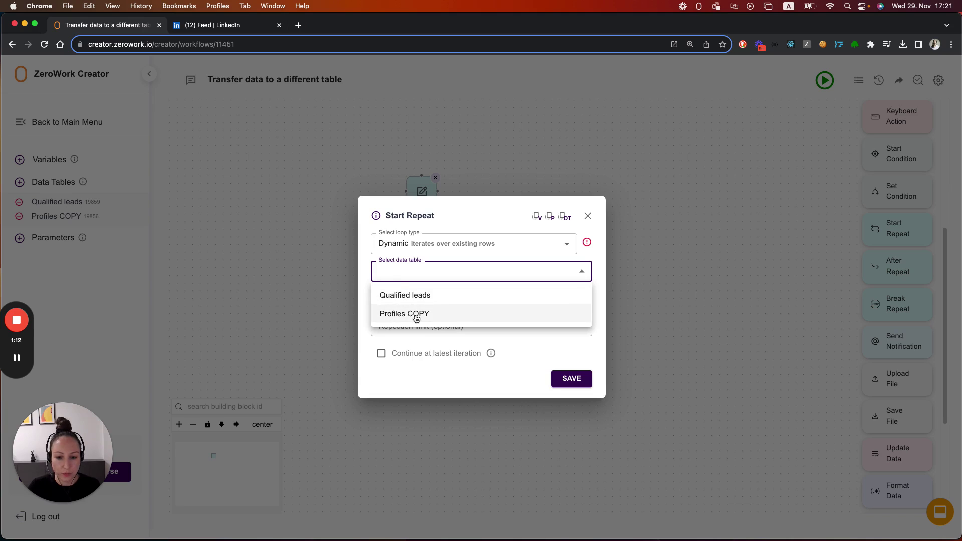
left_click(415, 313)
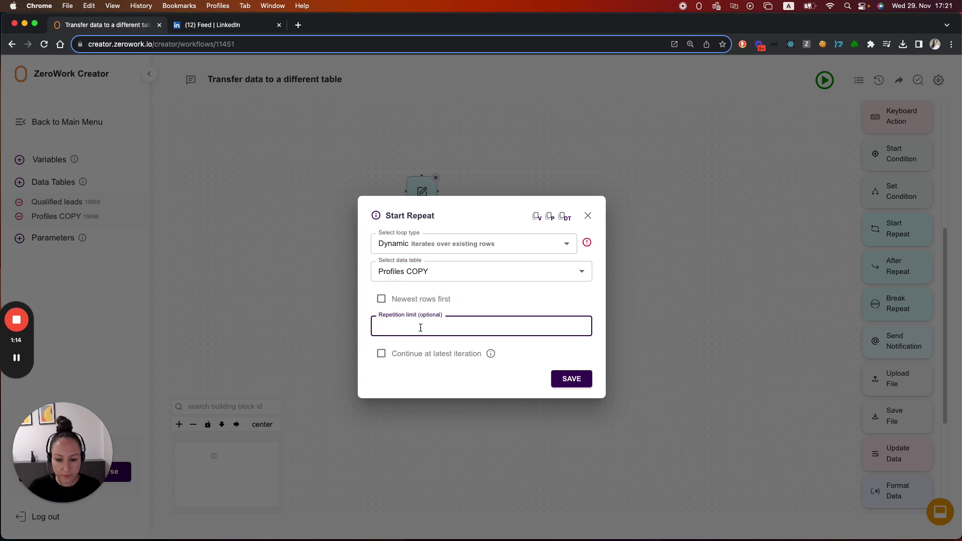
left_click(572, 378)
left_click(588, 216)
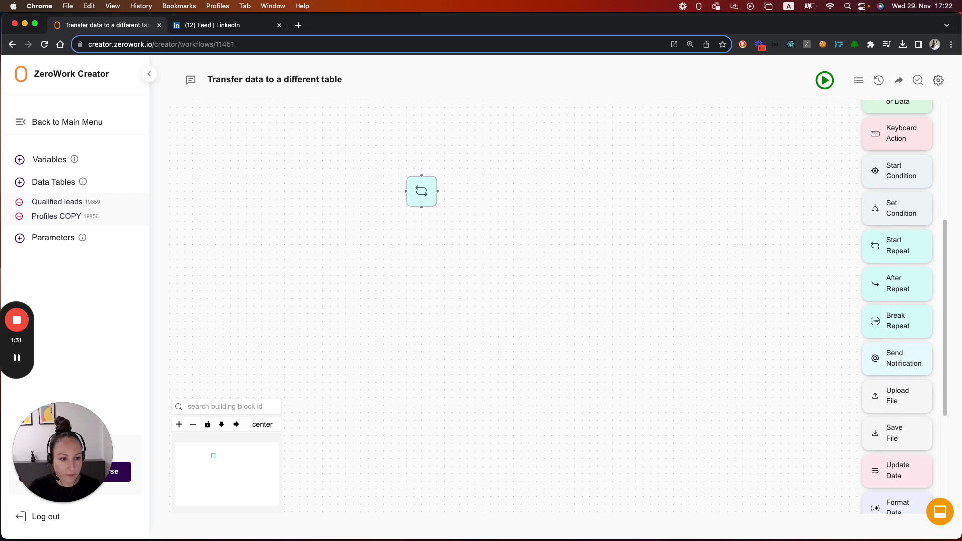
Step: Add a connected Start Condition checking the Profiles COPY Qualified column and save it
left_click_drag(899, 171, 422, 260)
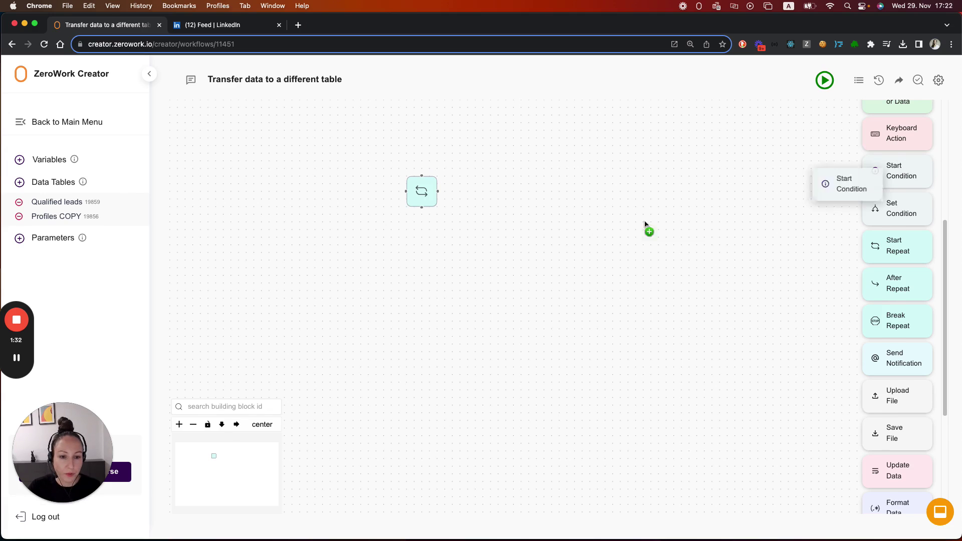
left_click(422, 226)
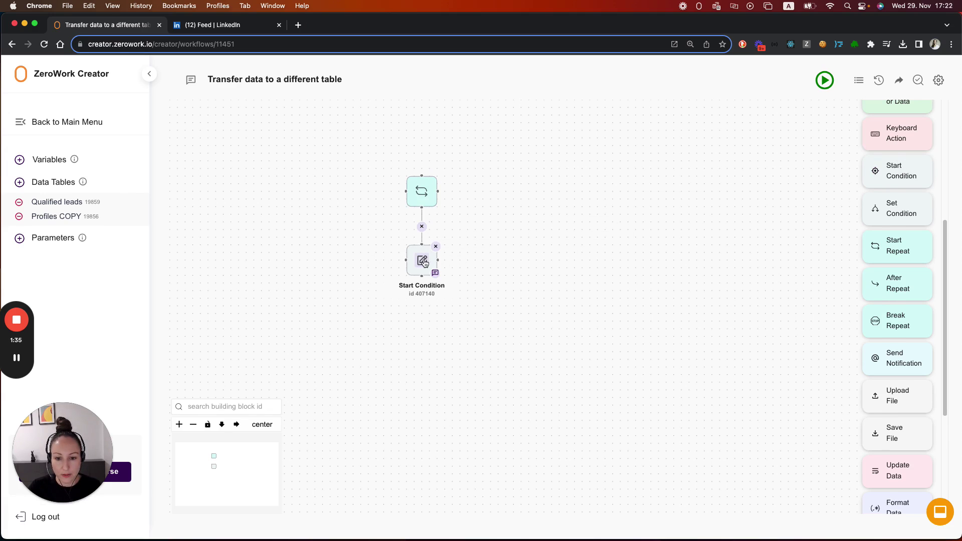
double_click(421, 259)
left_click(428, 295)
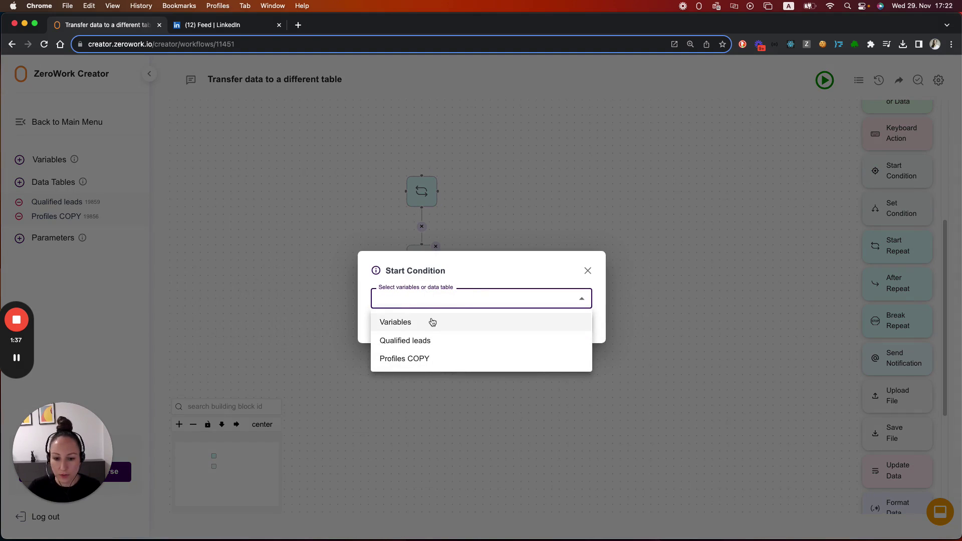
left_click(423, 359)
left_click(414, 314)
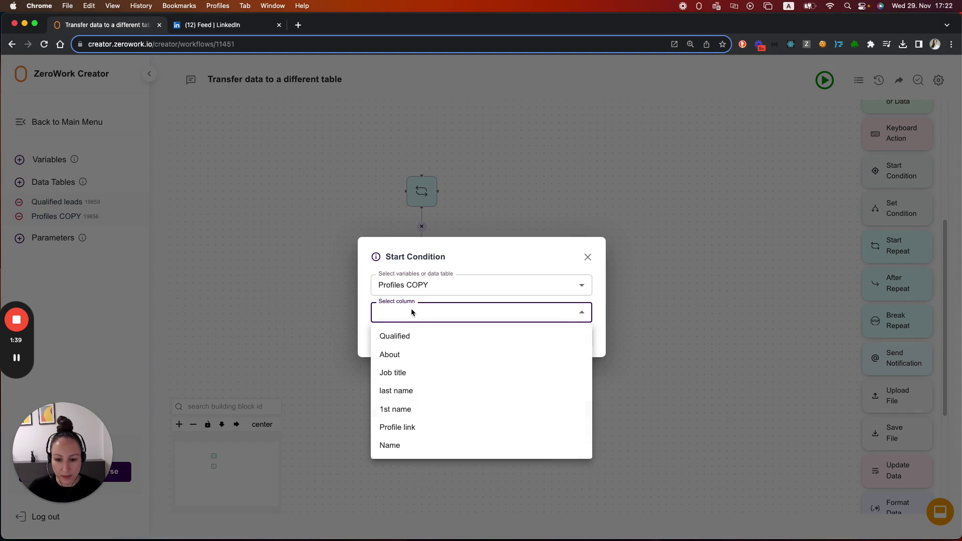
left_click(407, 337)
left_click(571, 338)
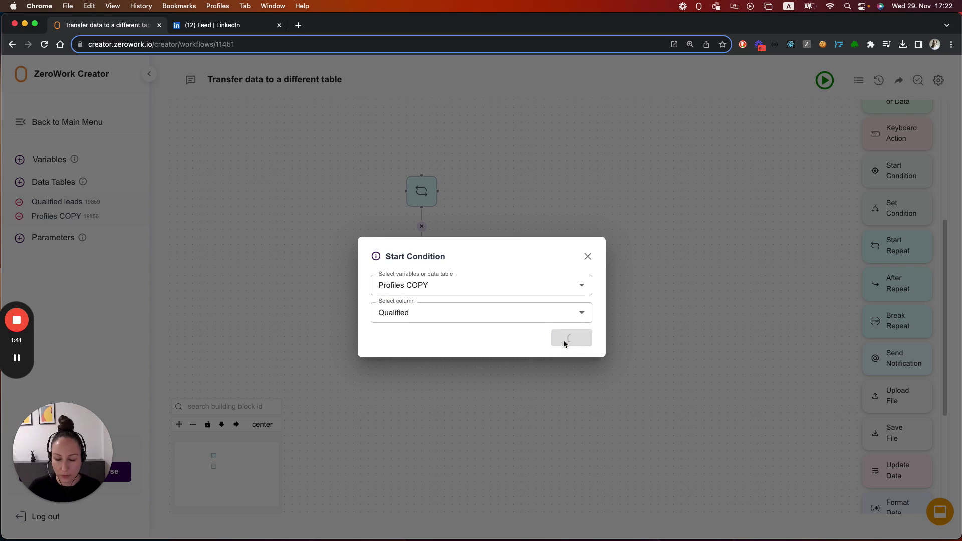
left_click(588, 260)
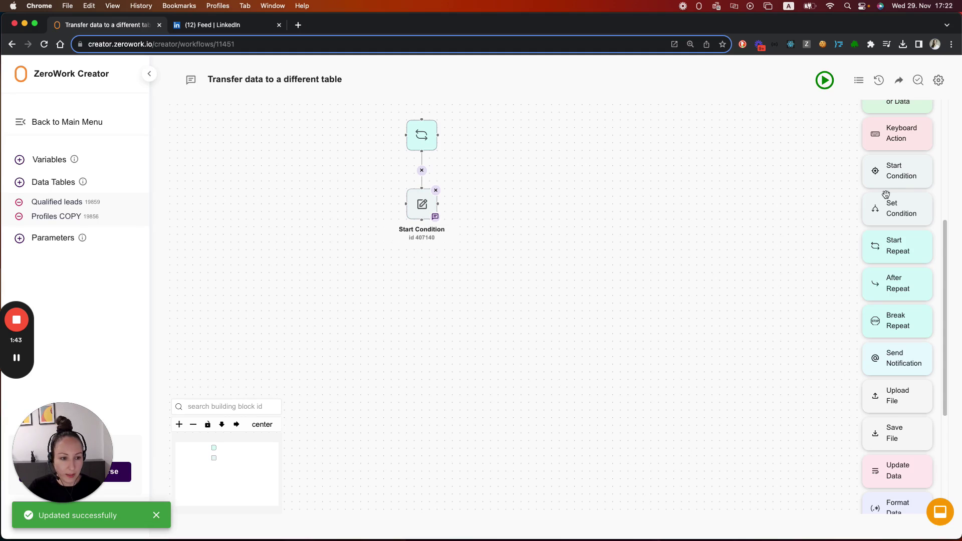
Step: Add a Set Condition checking equals 'yes' after Start Condition, with an Update Data block below
left_click_drag(896, 208, 419, 268)
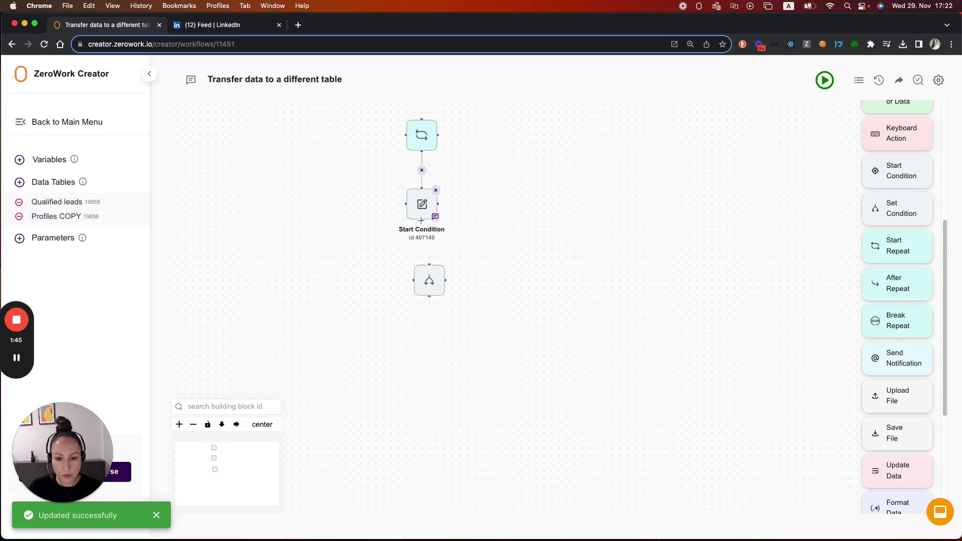
left_click_drag(422, 219, 429, 265)
double_click(429, 280)
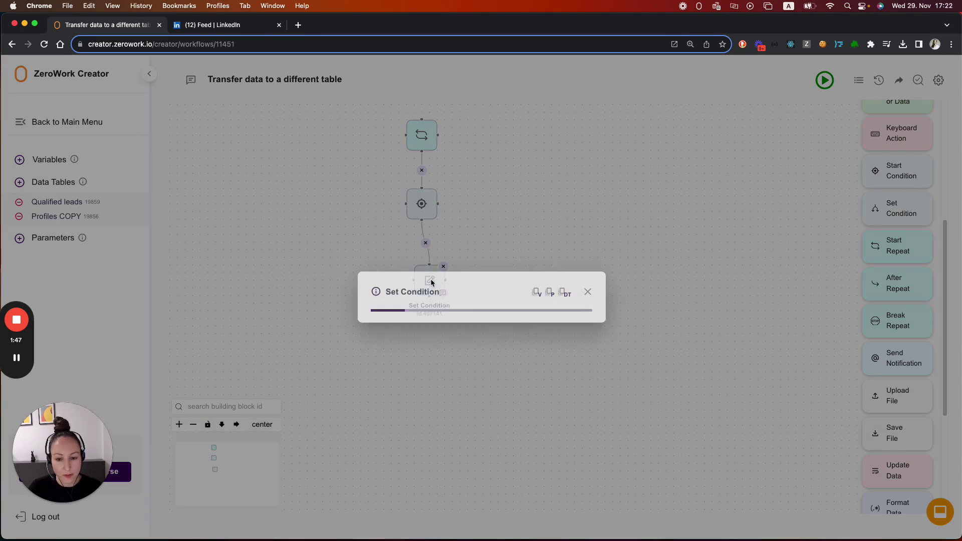
left_click(432, 299)
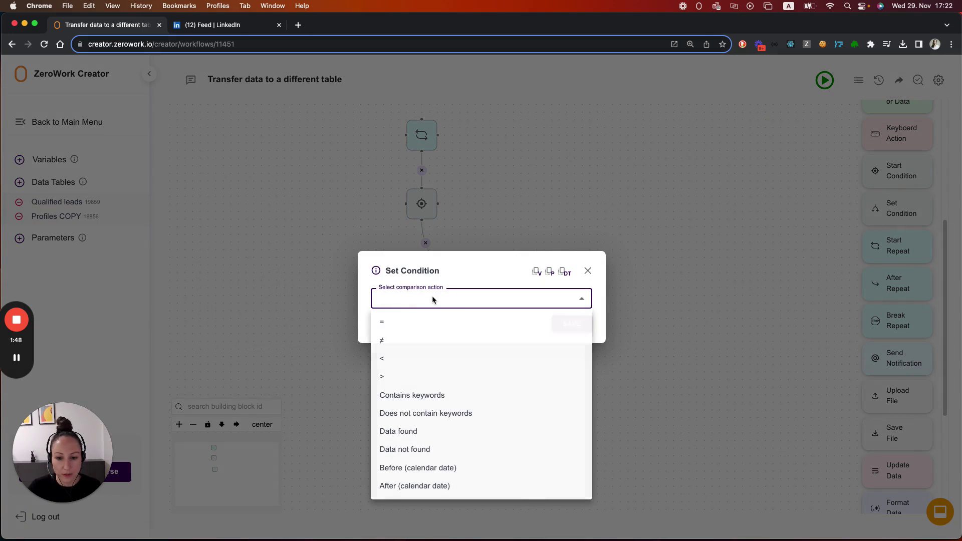
left_click(410, 324)
type("ye")
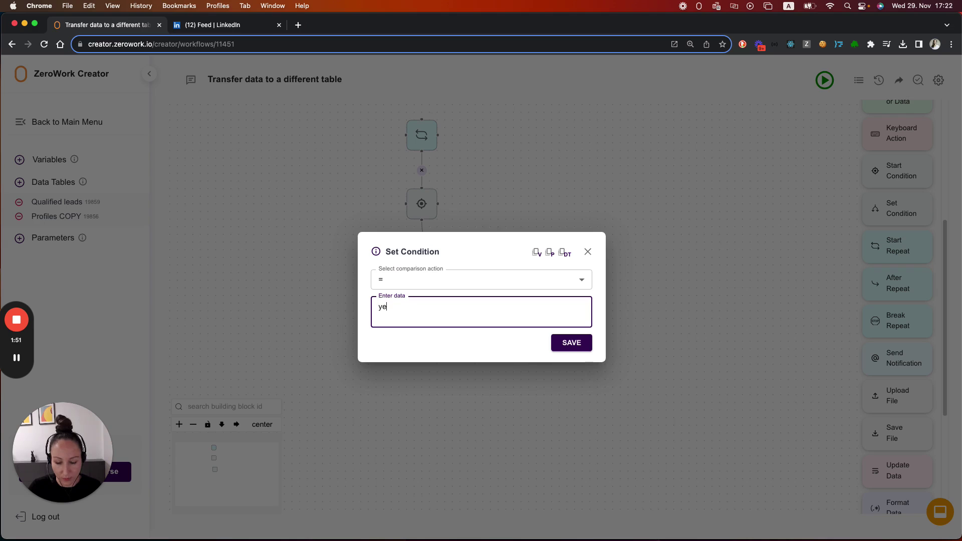
type("s")
left_click(572, 342)
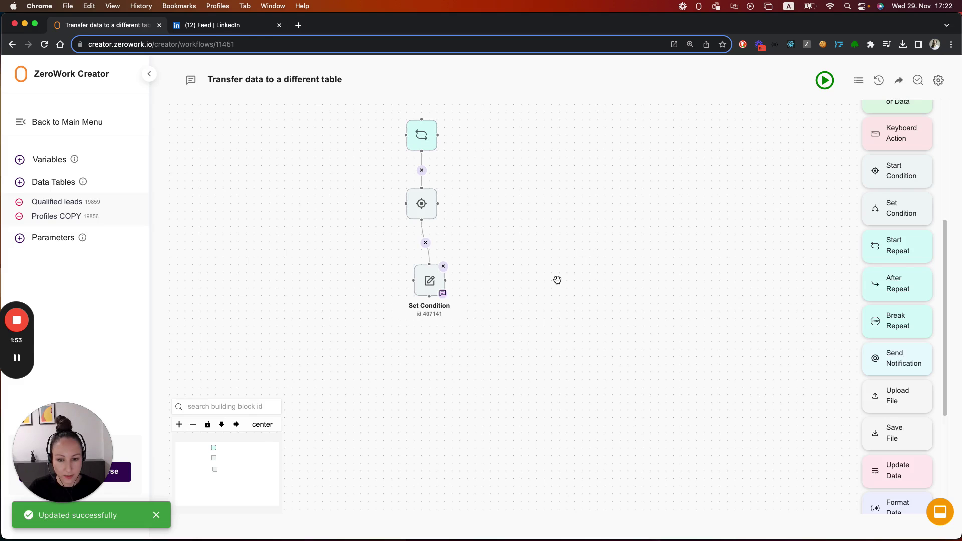
left_click_drag(558, 280, 542, 267)
scroll(905, 346, "down", 5)
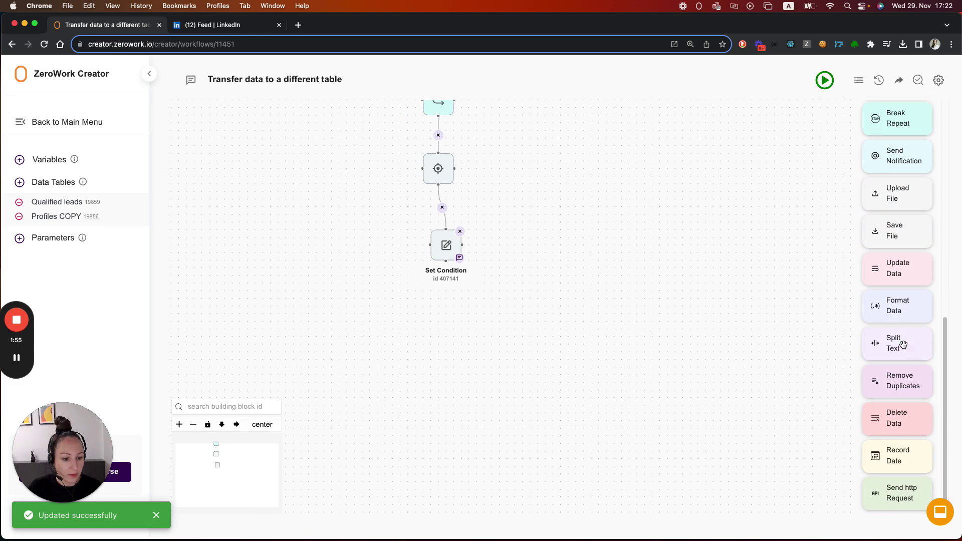
left_click_drag(897, 275, 425, 321)
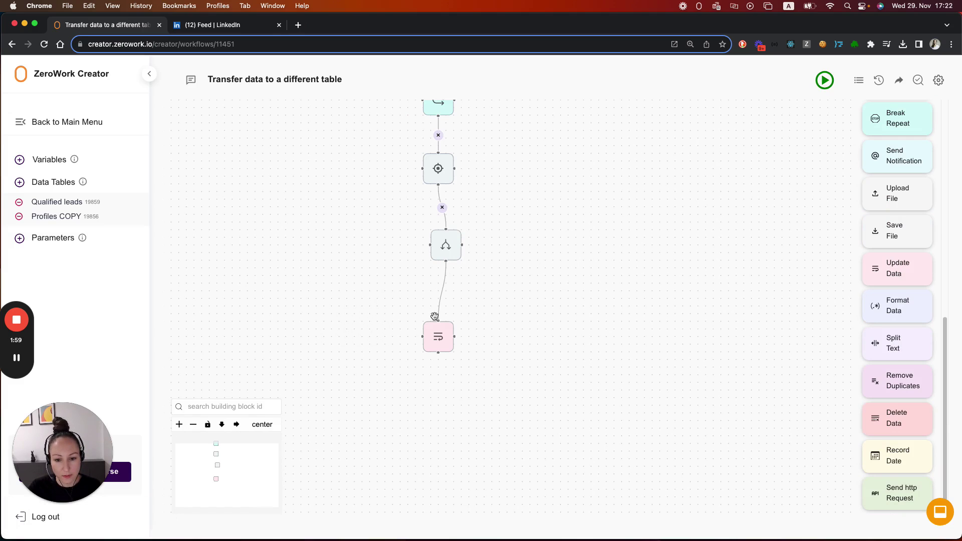
Step: Set Update Data to '=' targeting the Link column of Qualified leads
double_click(437, 338)
left_click(432, 299)
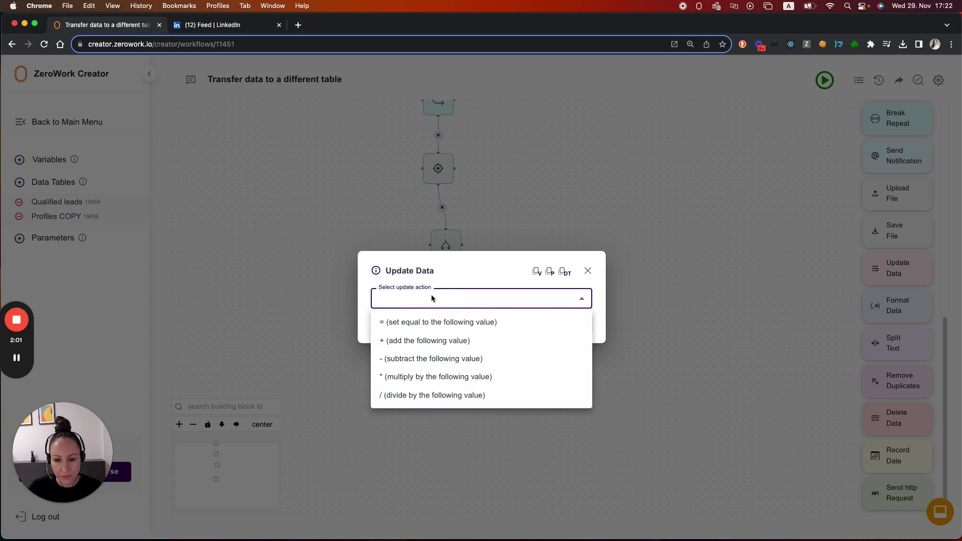
left_click(431, 322)
left_click(429, 348)
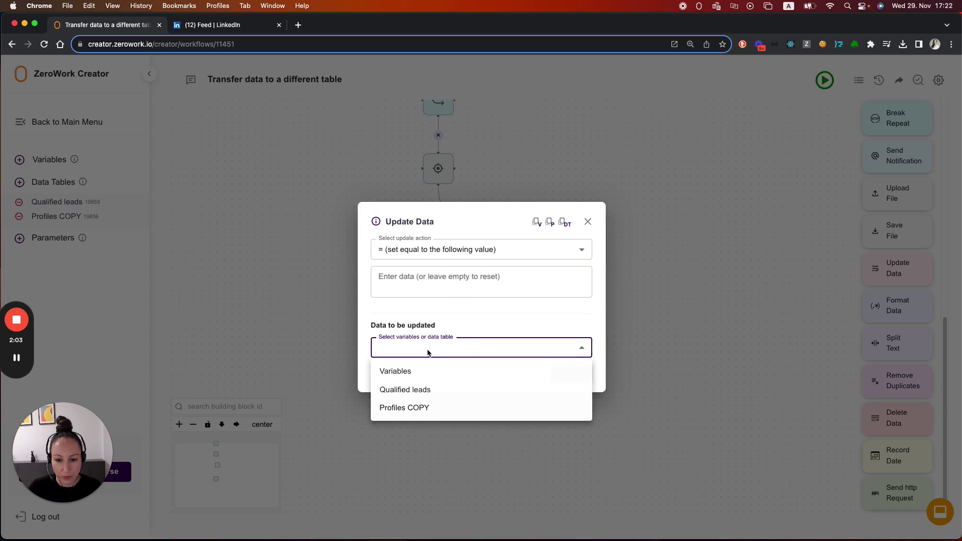
left_click(423, 392)
left_click(422, 361)
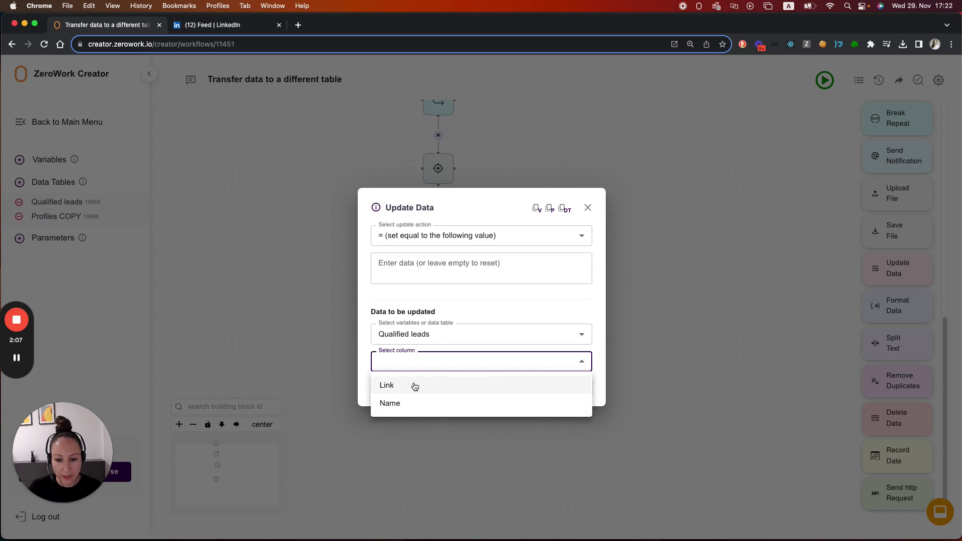
left_click(414, 387)
Step: Use the Profiles COPY Profile link reference as the value and save the block
left_click(422, 268)
left_click(564, 208)
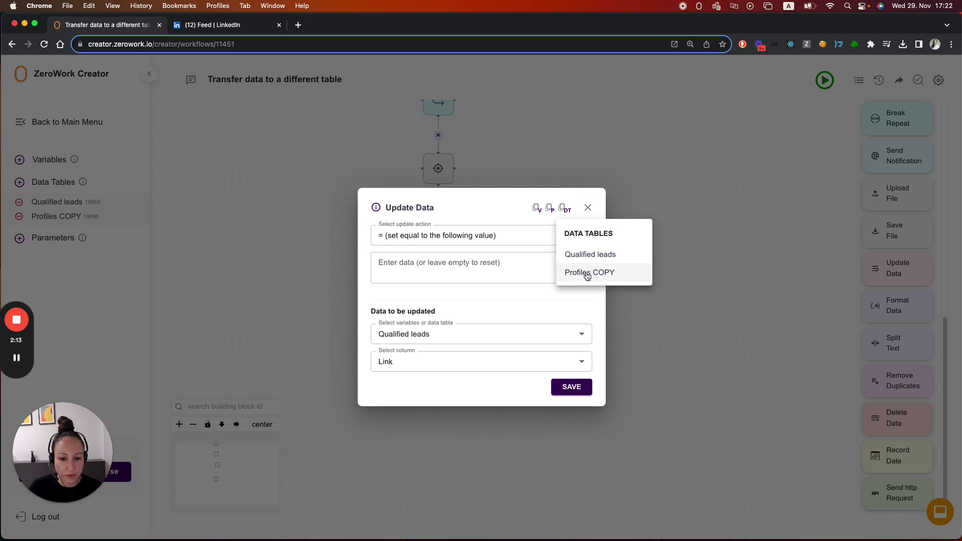
left_click(587, 273)
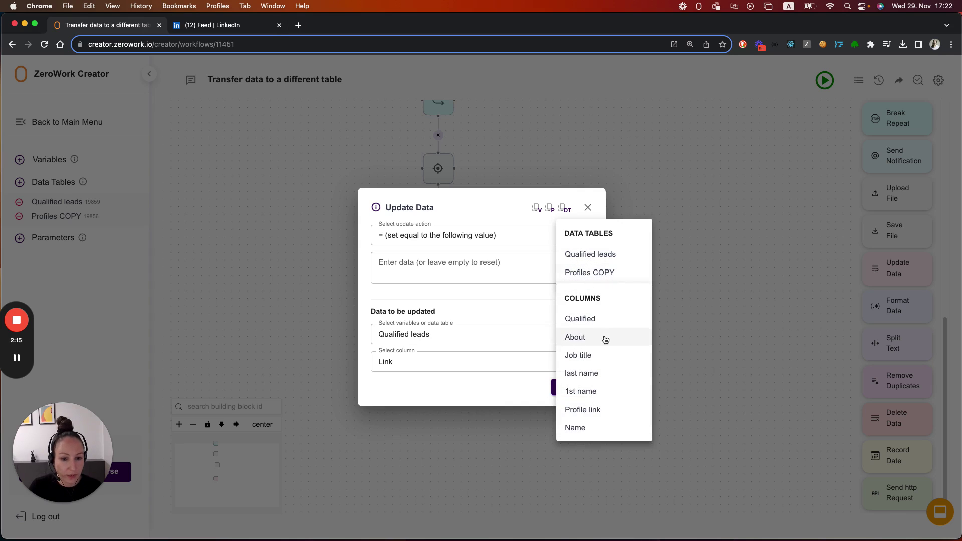
left_click(584, 409)
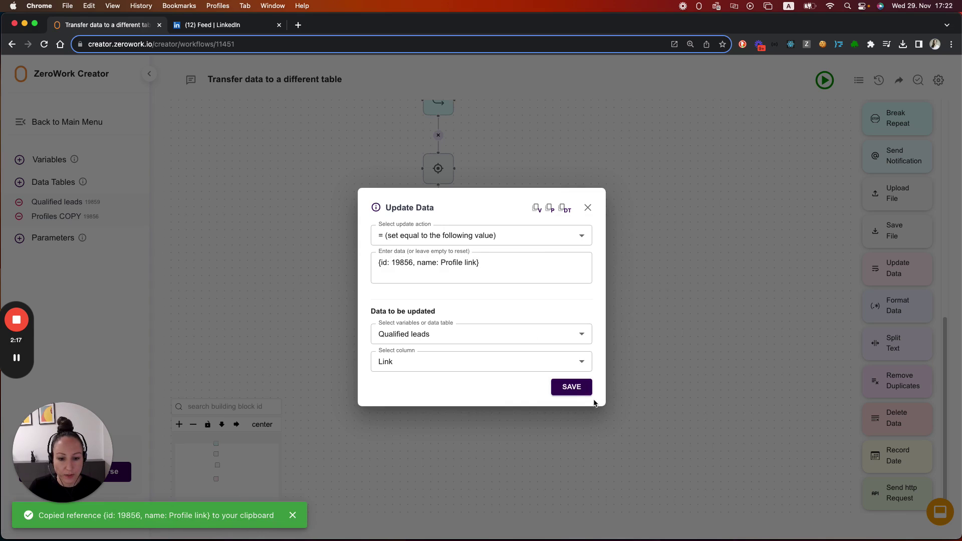
left_click(577, 388)
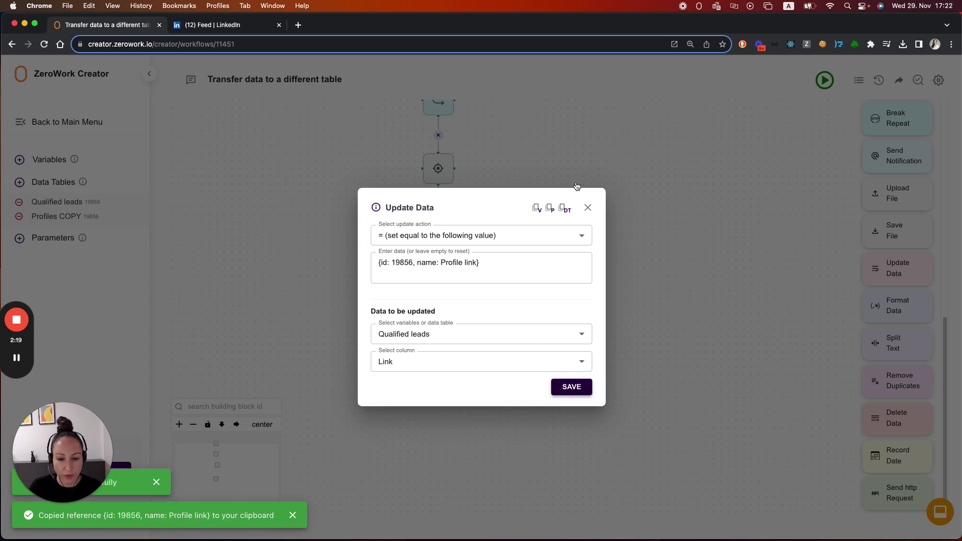
left_click(588, 208)
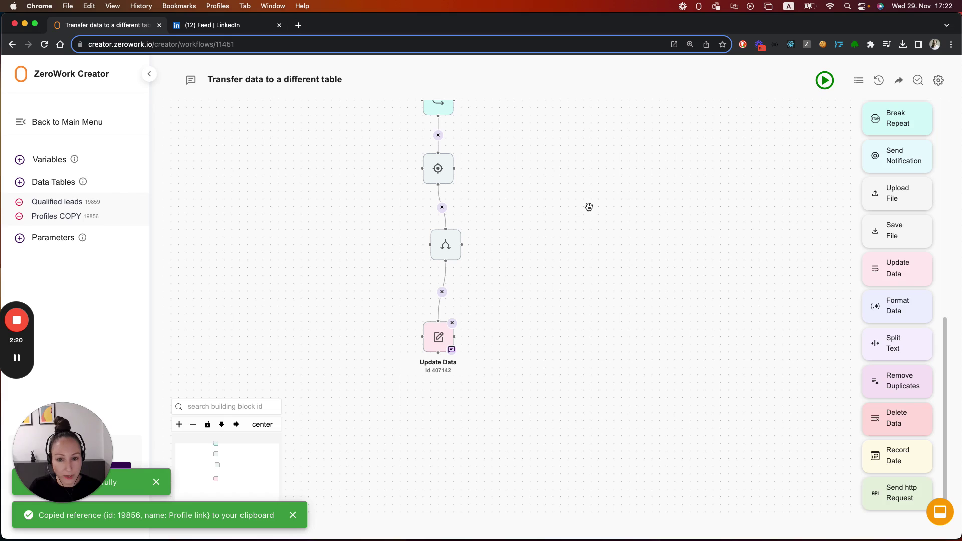
Step: Duplicate the Update Data block and open the copy's settings
right_click(439, 336)
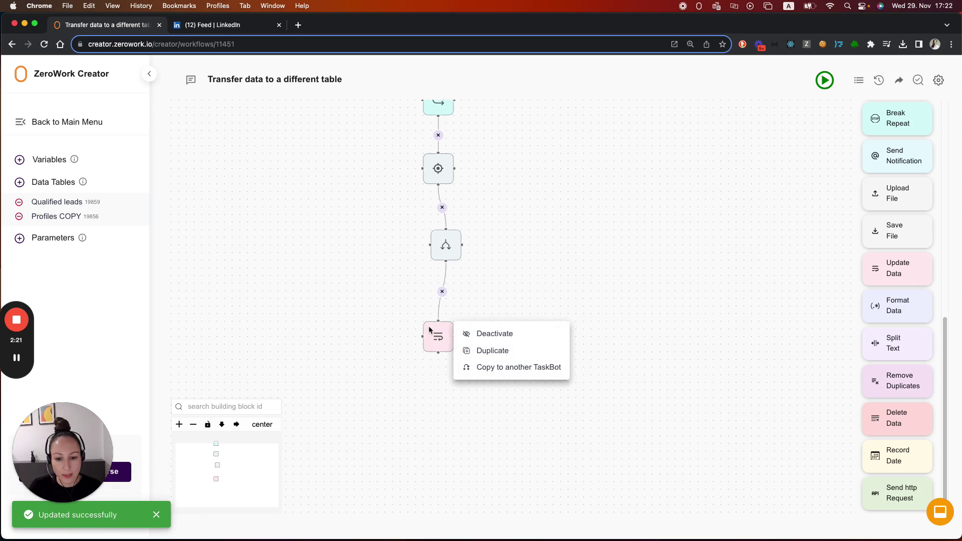
left_click(483, 350)
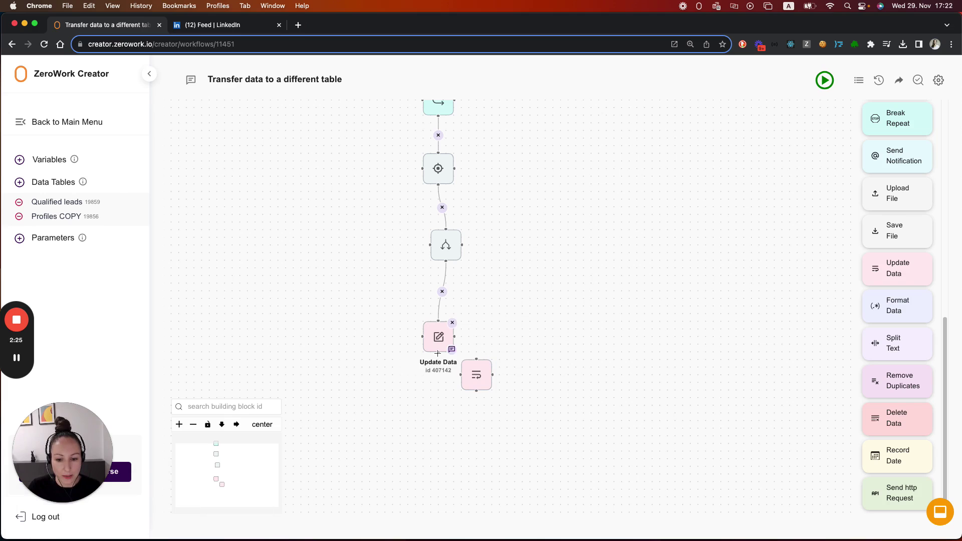
double_click(477, 375)
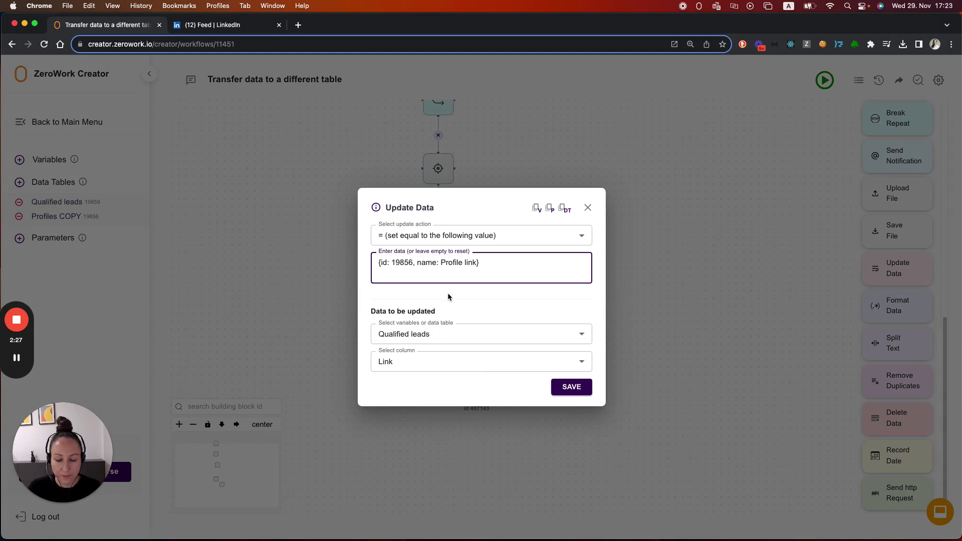
Step: Replace the value with the Profiles COPY Name reference, target the Name column, and save
left_click_drag(479, 263, 378, 262)
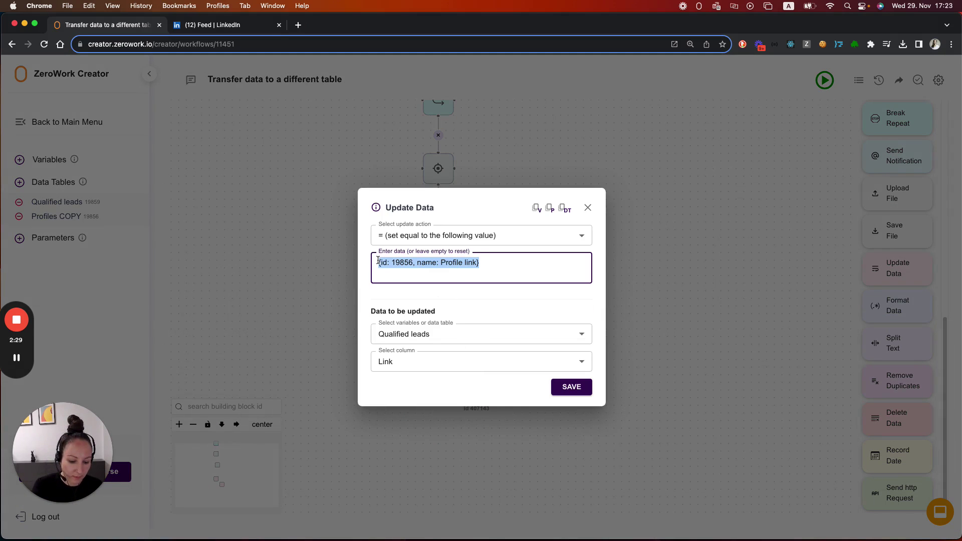
key("BackSpace")
left_click(566, 208)
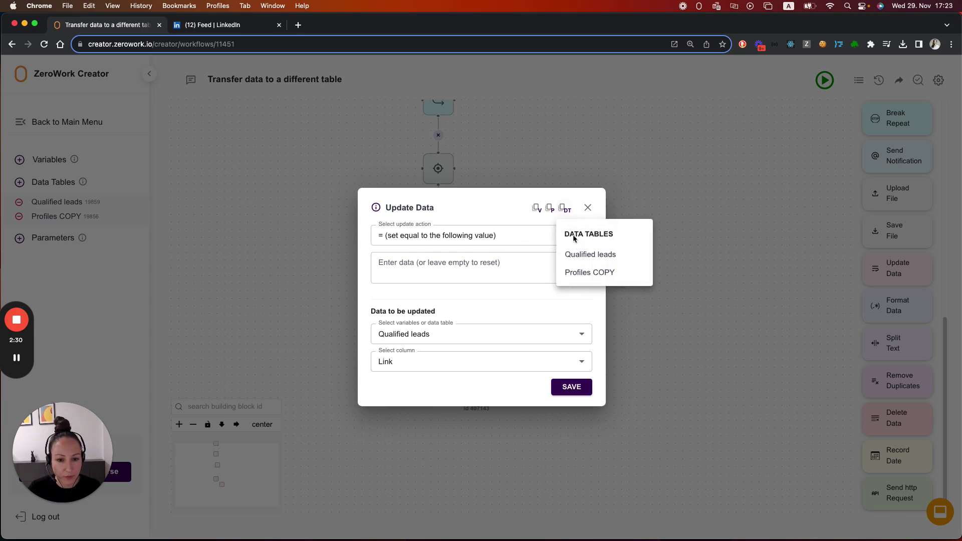
left_click(583, 273)
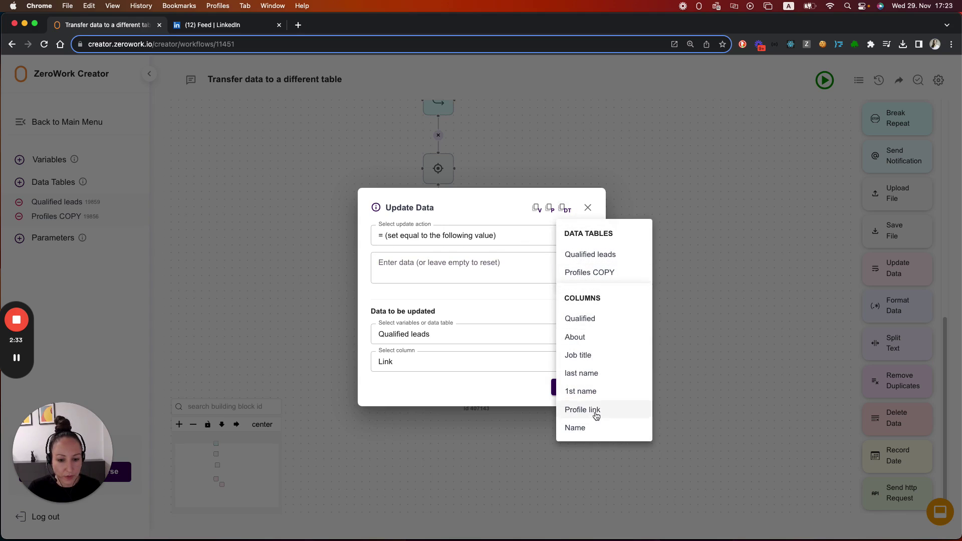
left_click(577, 428)
left_click(502, 363)
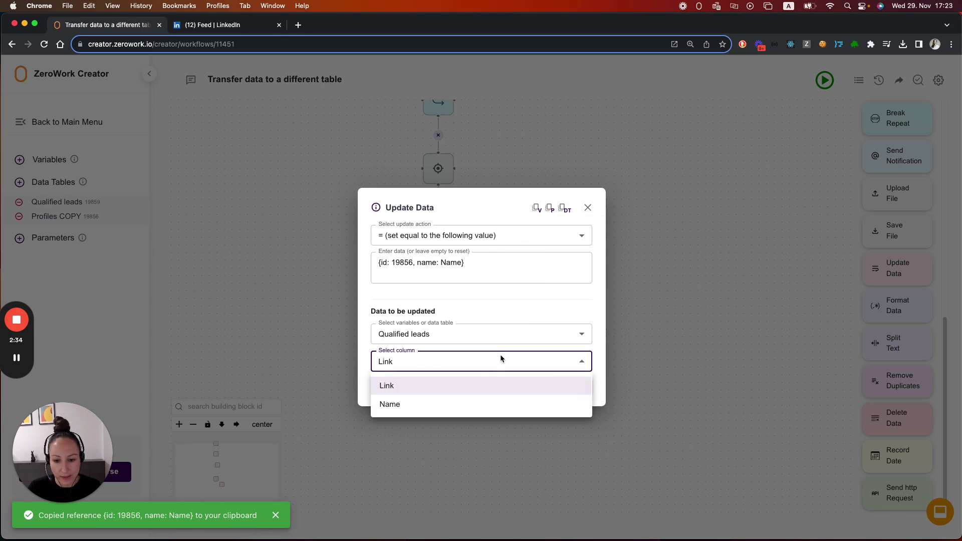
left_click(390, 405)
left_click(572, 386)
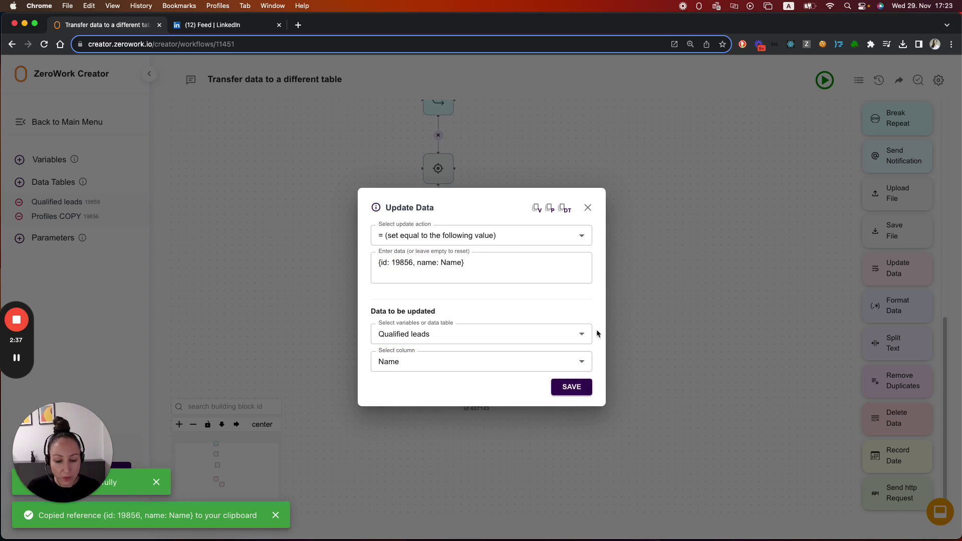
left_click(588, 207)
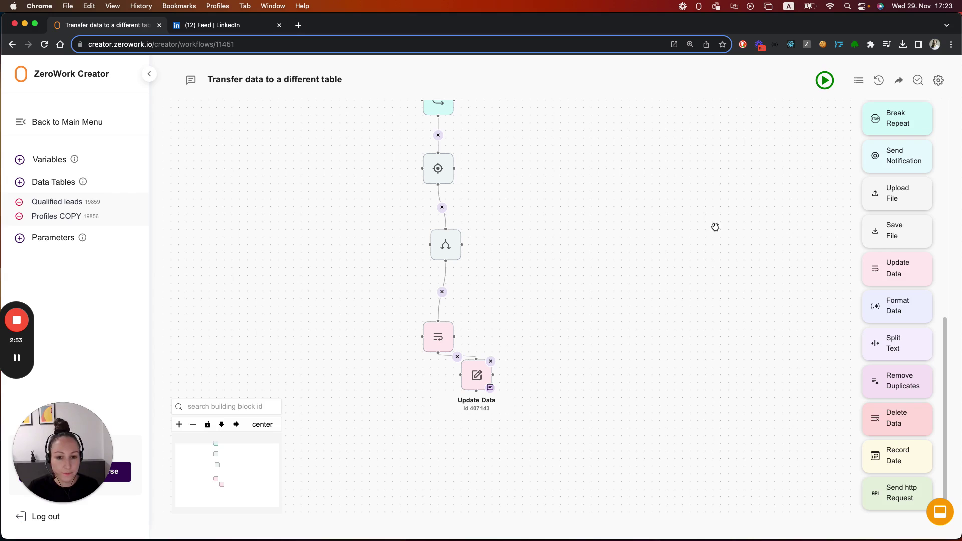
Step: Arrange the workflow left to right and run the TaskBot
left_click(236, 425)
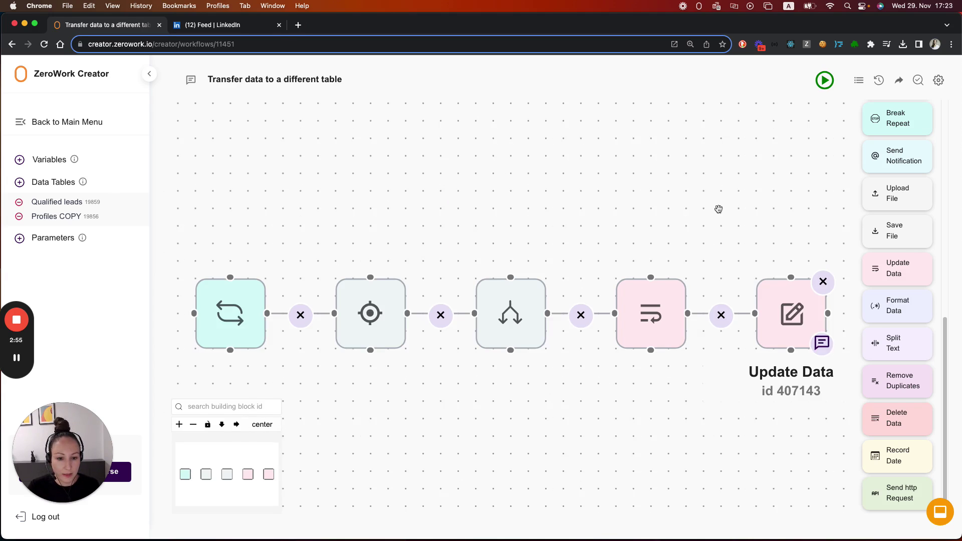
left_click(826, 80)
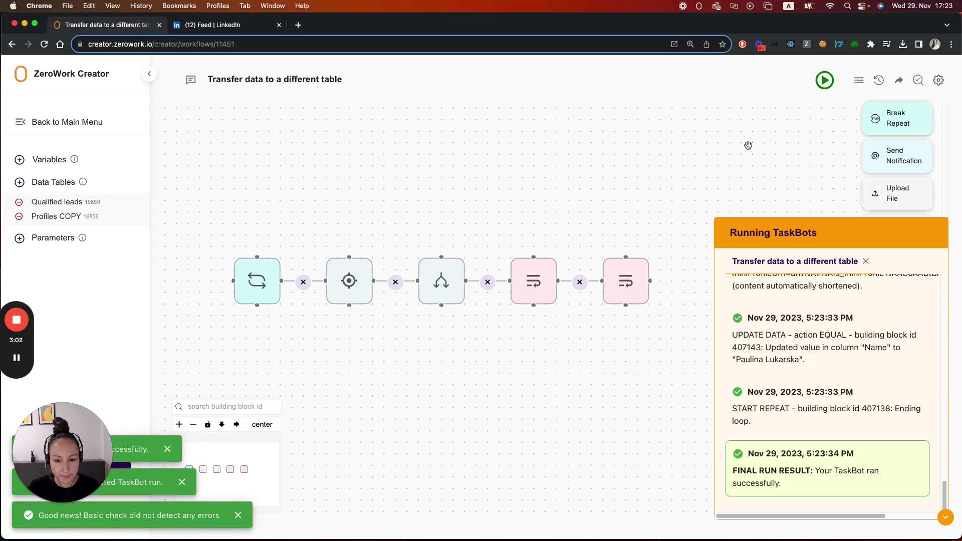
Step: Look over the Profiles COPY table, then view the Qualified leads results
left_click(46, 216)
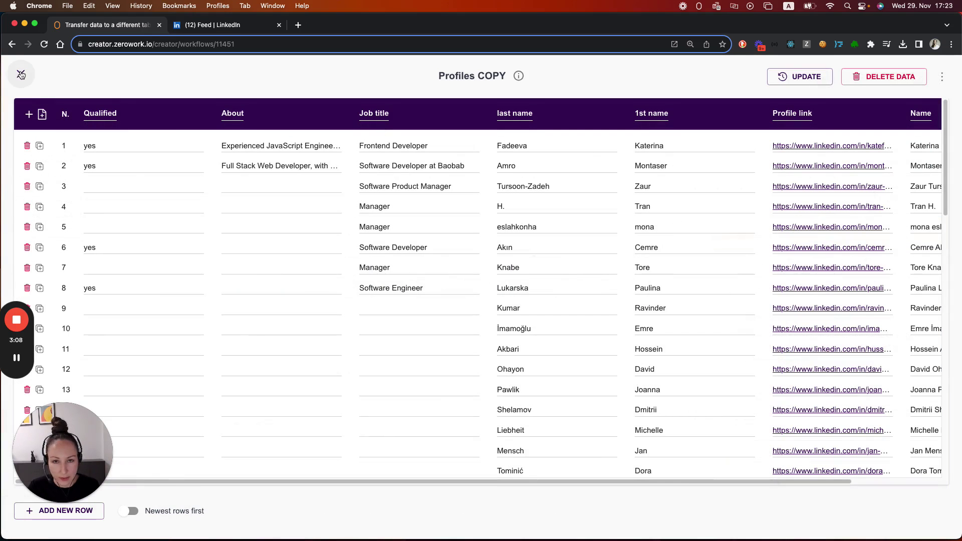
left_click(21, 74)
left_click(57, 202)
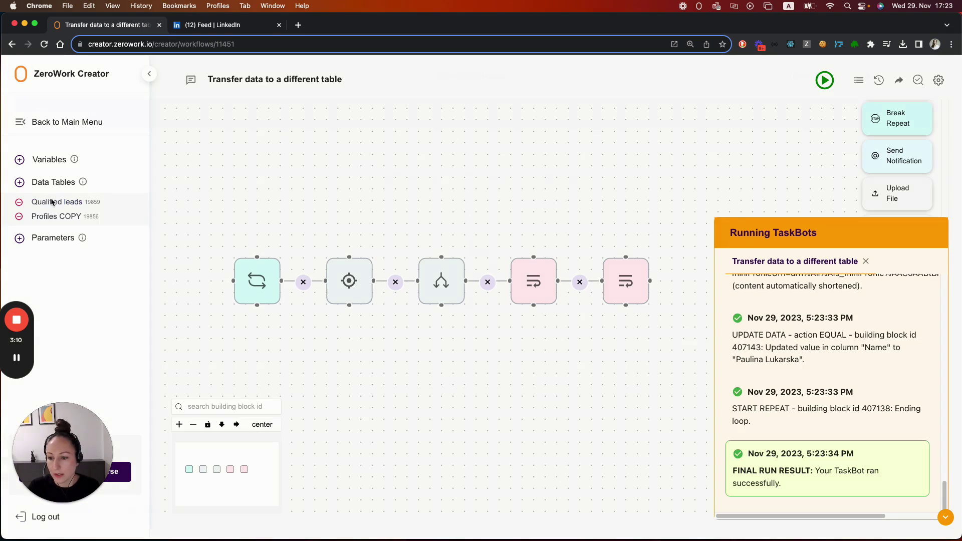